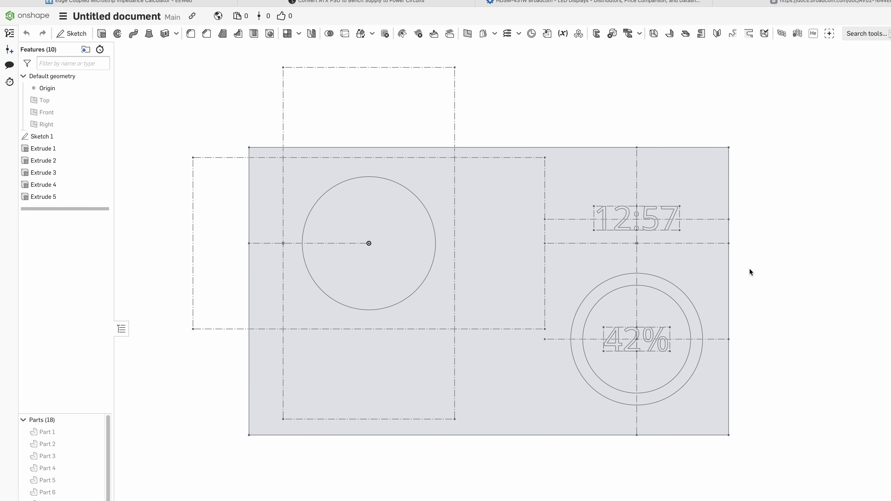
Open the Octopart page for the Broadcom HDSM-431W LED display and examine its product images.
click(611, 3)
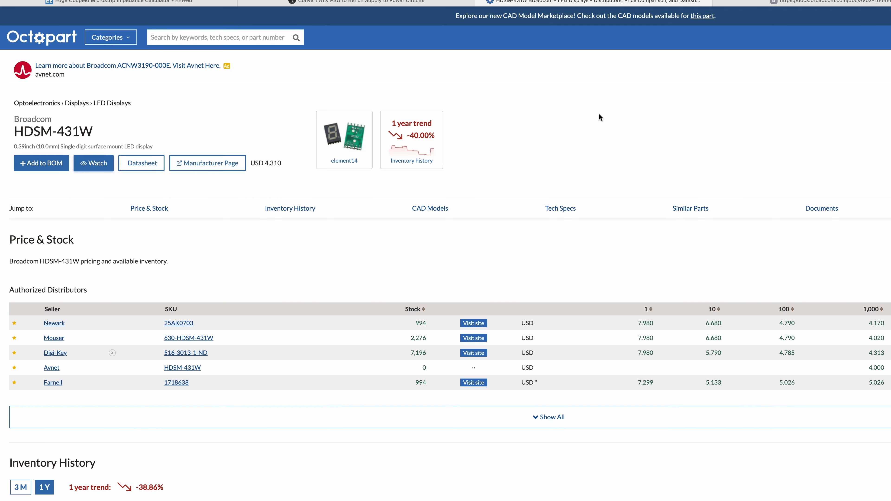
click(347, 143)
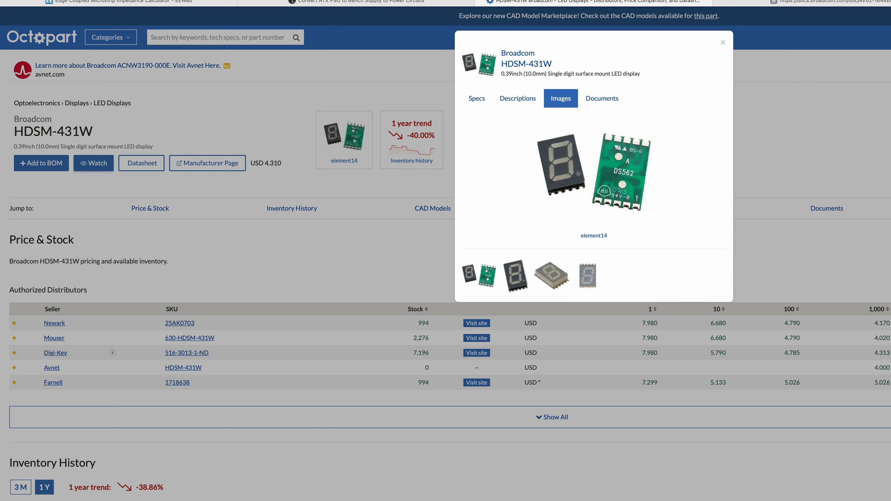
click(33, 1)
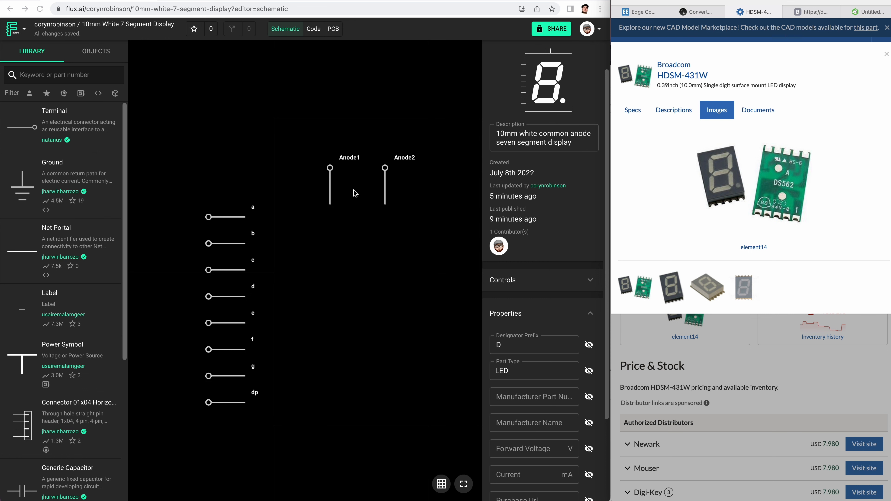
Set the part's manufacturer part number to HDSM-431W, copied from the Octopart page, and the manufacturer name to Broadcom.
scroll(546, 253, down, 3)
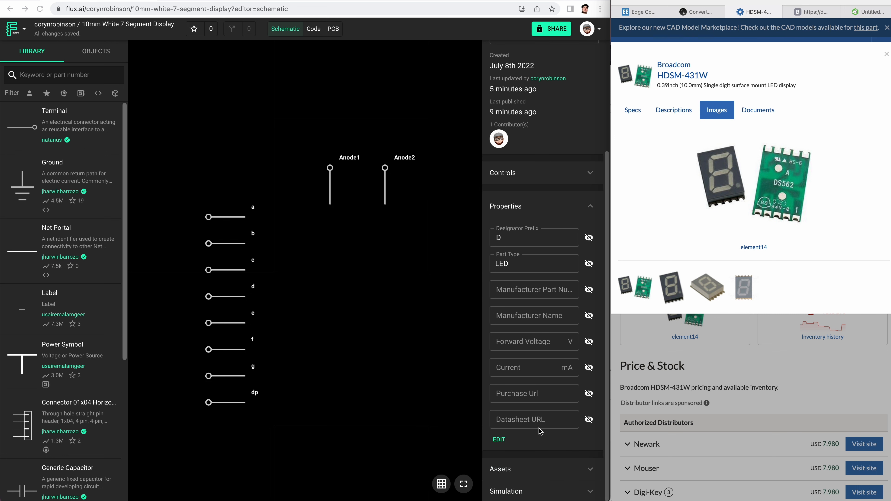
click(534, 292)
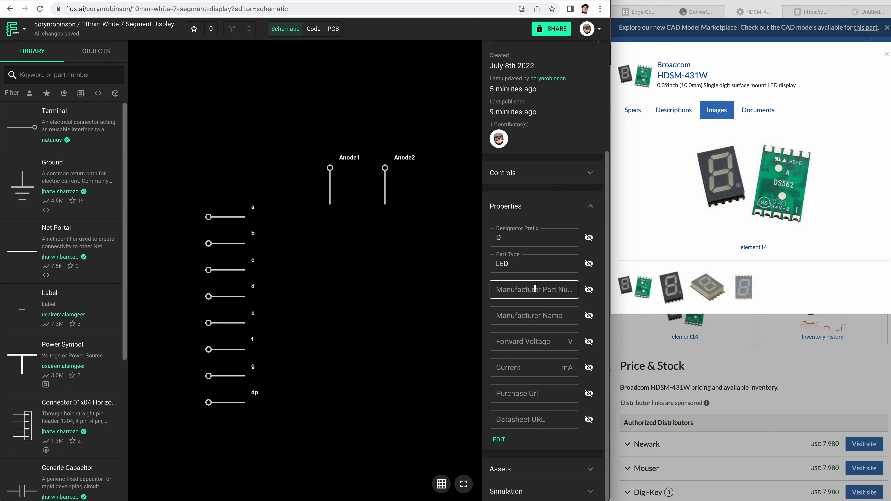
click(535, 288)
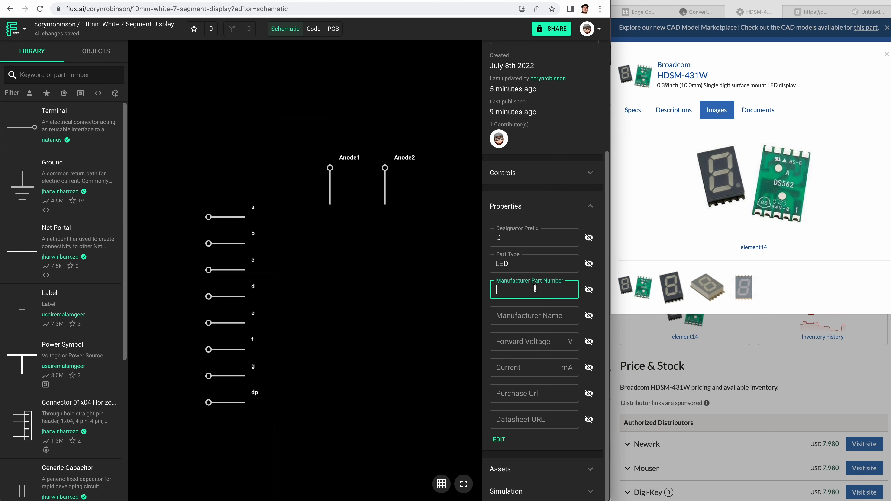
click(888, 55)
click(886, 55)
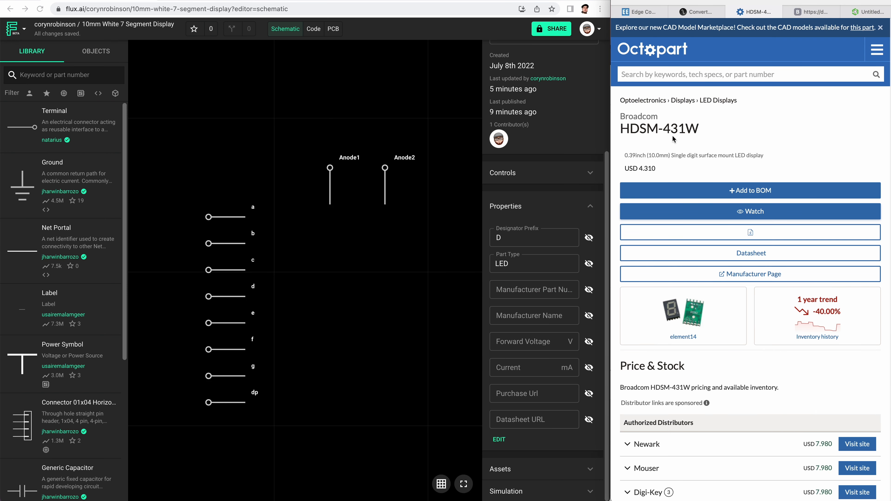
drag(698, 129, 614, 132)
key(ctrl+c)
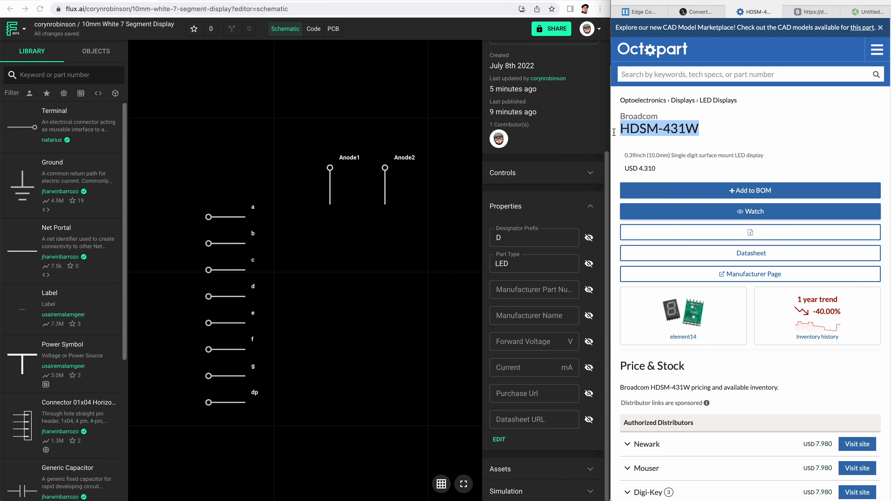
click(528, 292)
key(ctrl+v)
click(532, 309)
text(Broadcom)
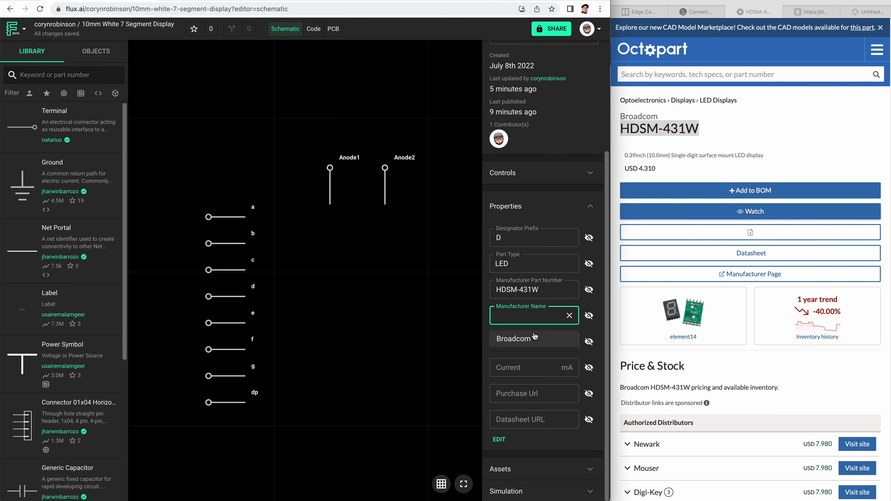
click(533, 337)
Consult the datasheet's electrical characteristics and set the part's forward voltage to 2.95 V and current to 5 mA.
click(537, 343)
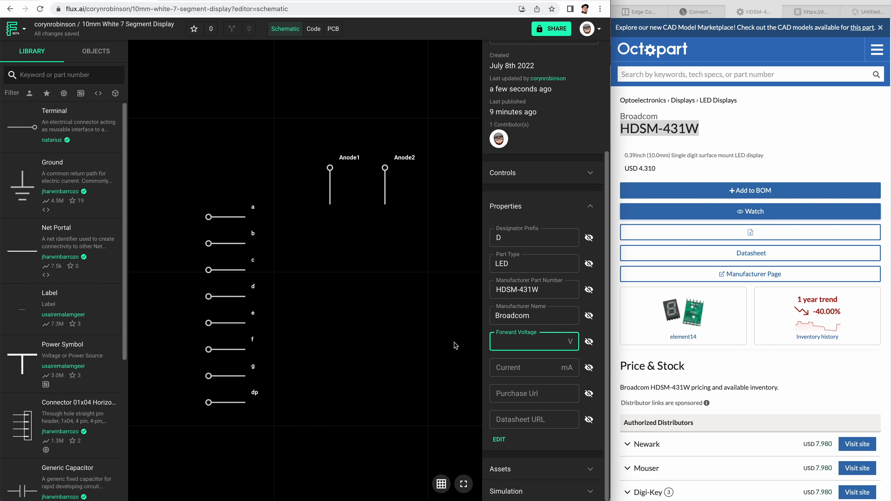
click(815, 13)
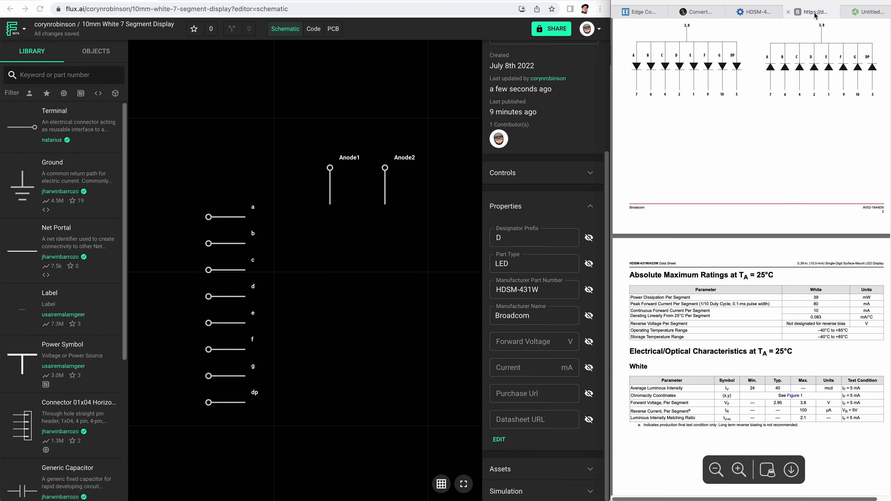
scroll(779, 235, down, 2)
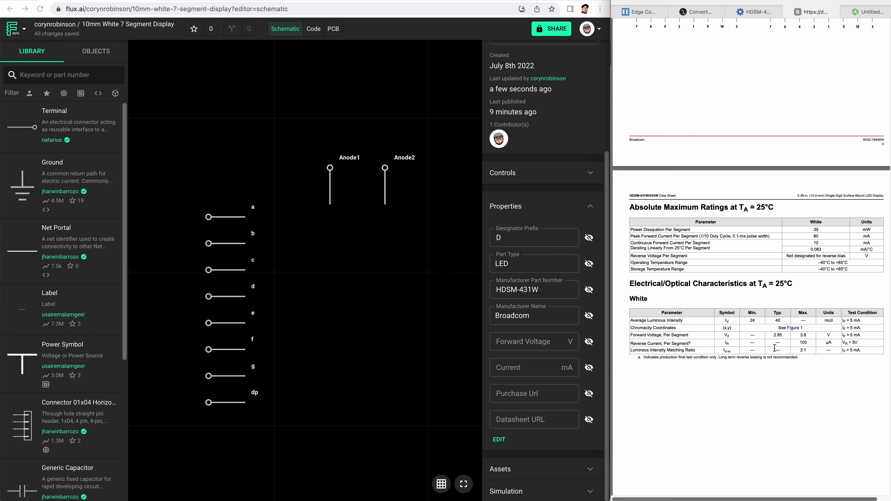
click(548, 342)
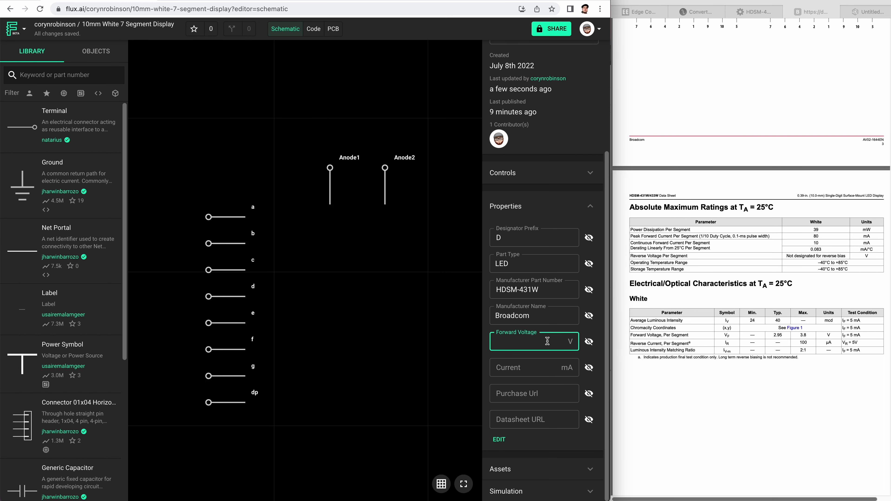
text(2.95)
click(543, 366)
text(5)
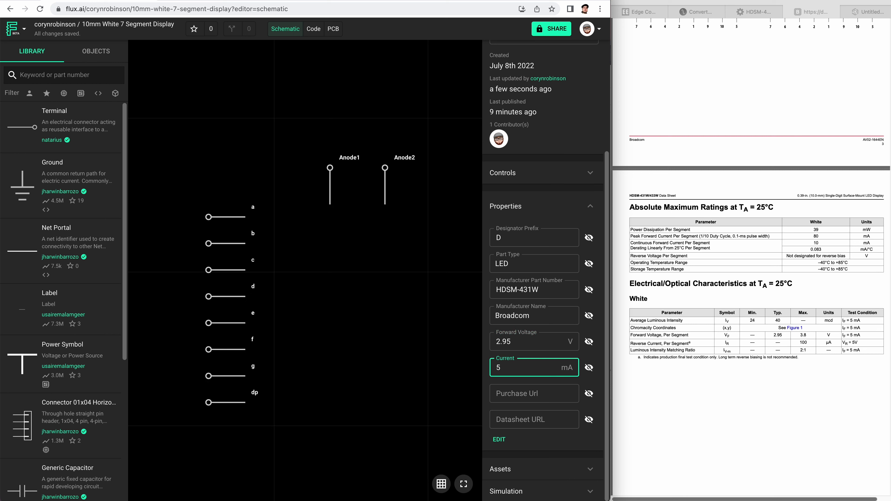
Fill in the part's purchase URL with the address of the HDSM-431W page on Octopart.
click(552, 392)
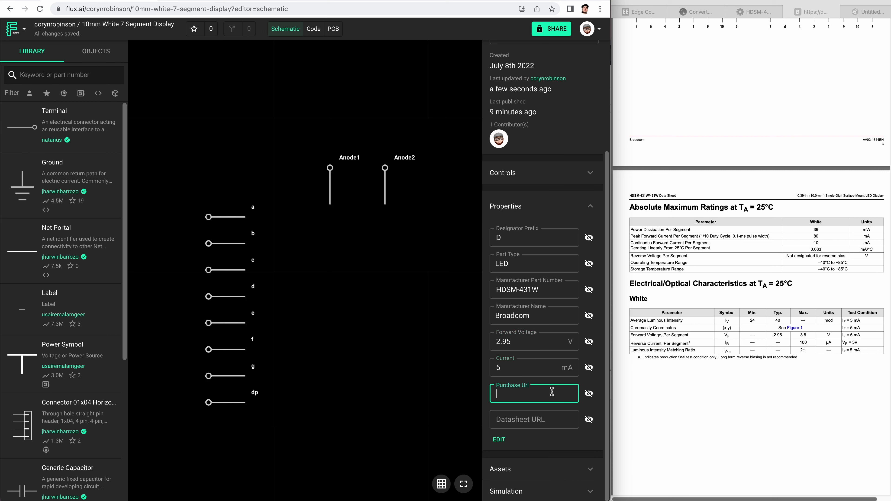
click(756, 13)
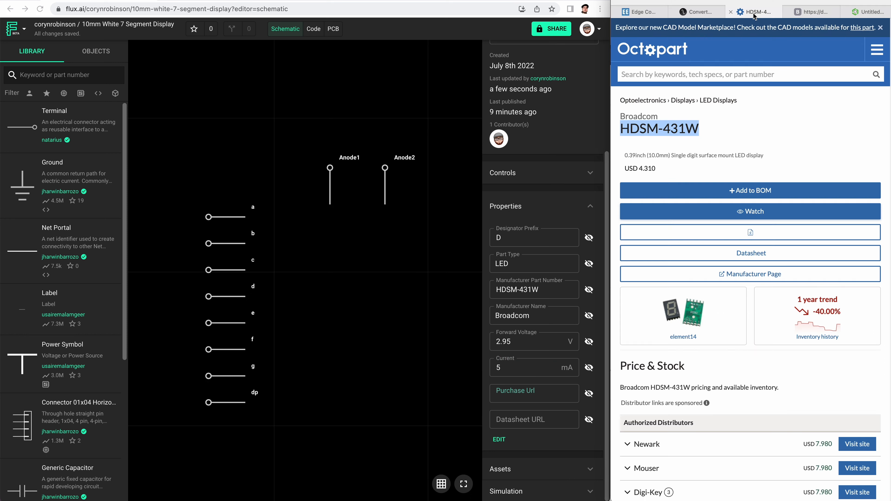
click(788, 0)
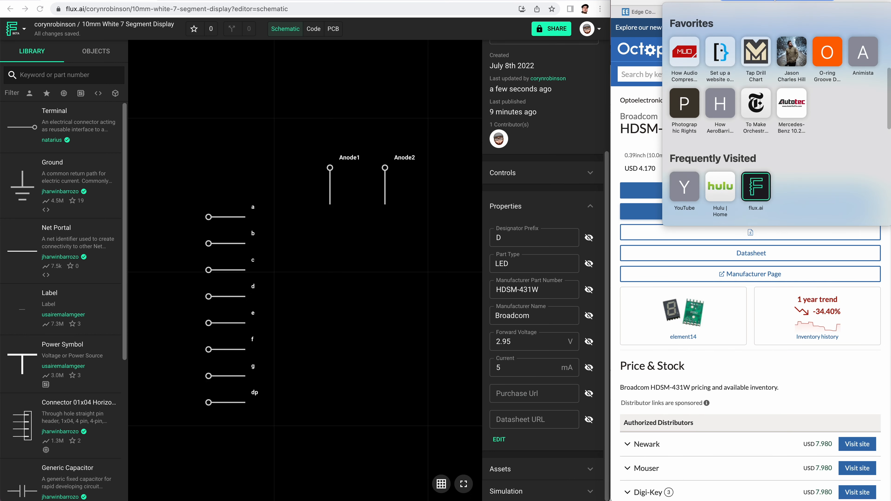
click(533, 390)
key(super+v)
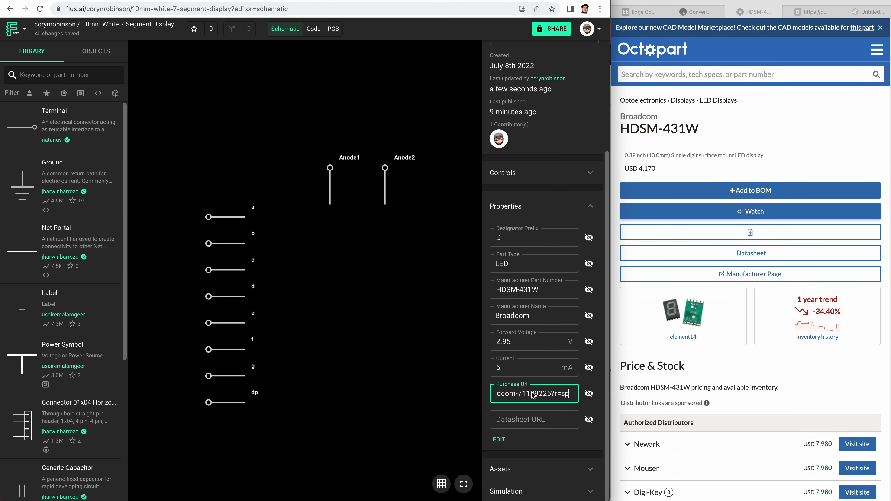
click(818, 13)
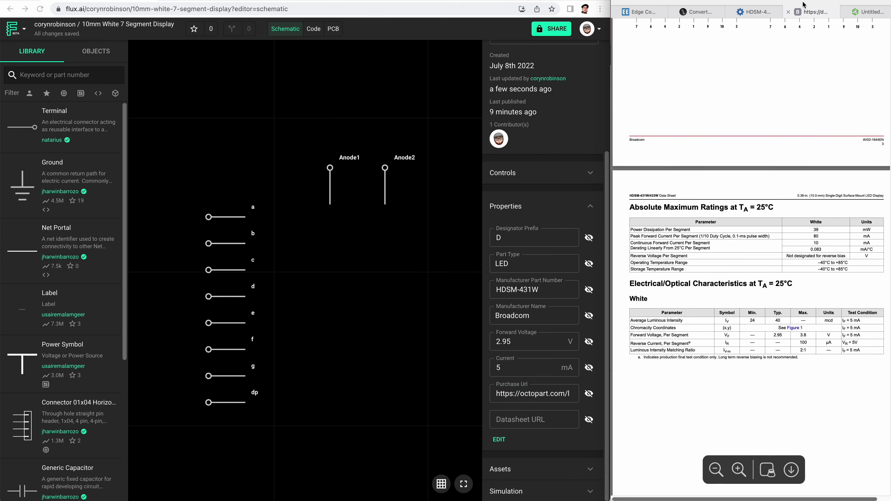
right_click(790, 3)
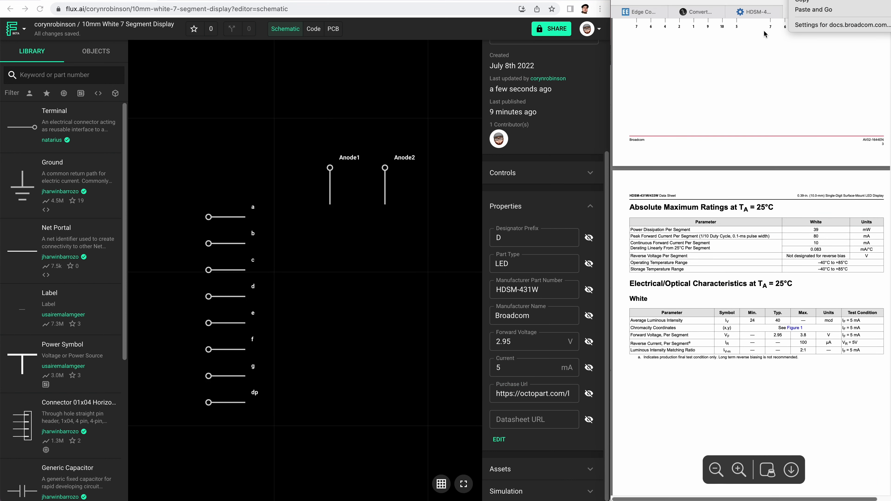
click(754, 66)
click(768, 2)
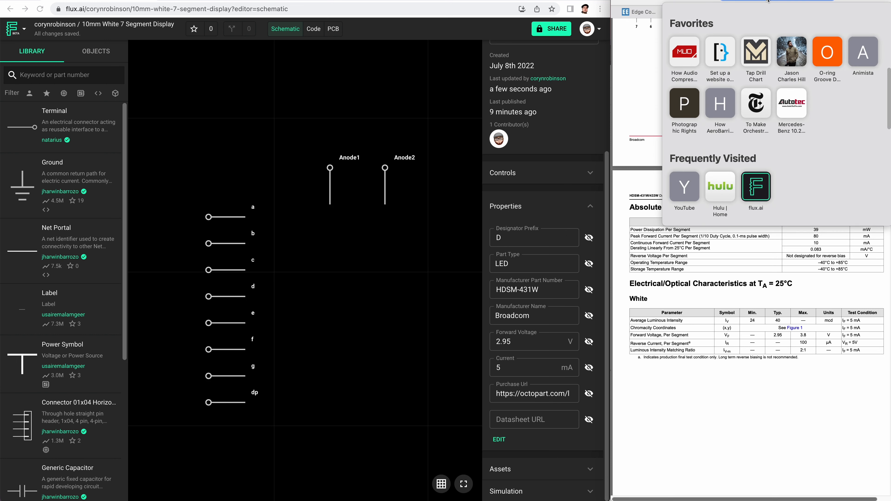
click(788, 493)
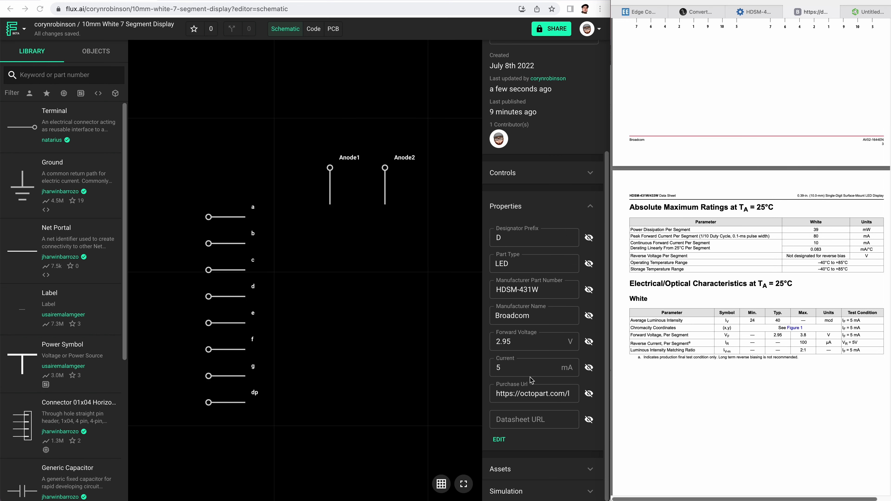
click(543, 425)
text(https://docs.broadcom.com/doc/AV02-1644EN)
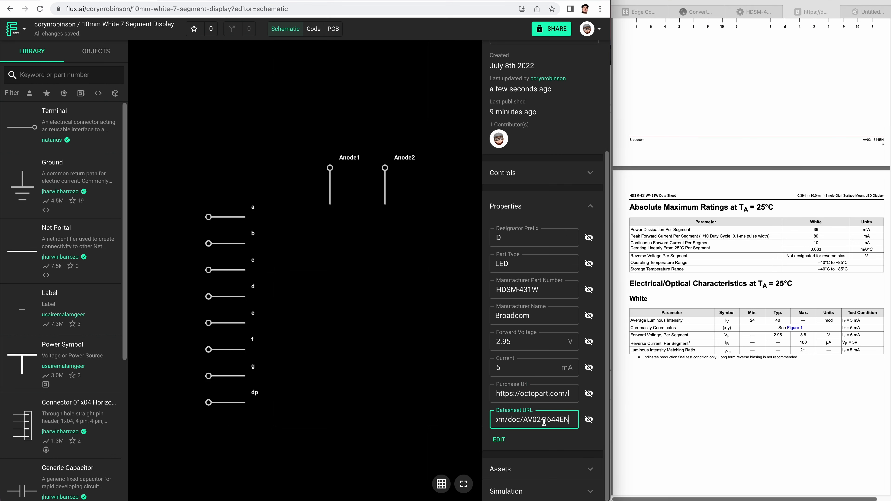
click(579, 444)
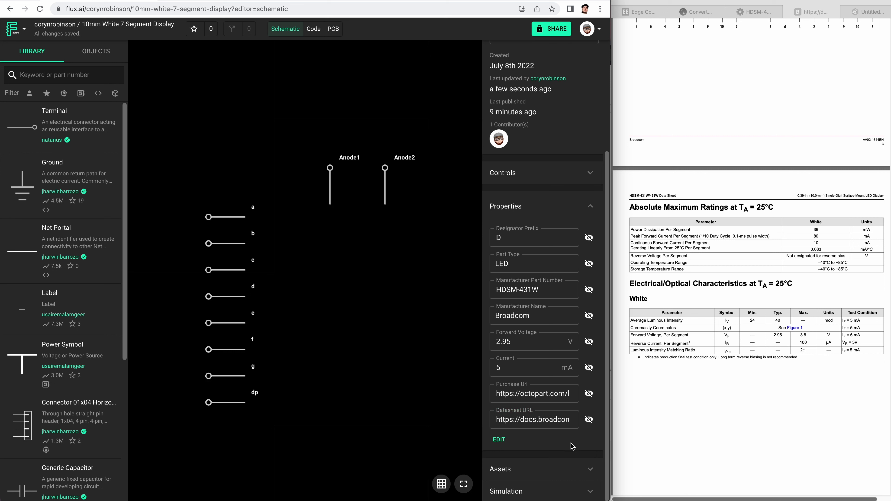
scroll(542, 368, up, 5)
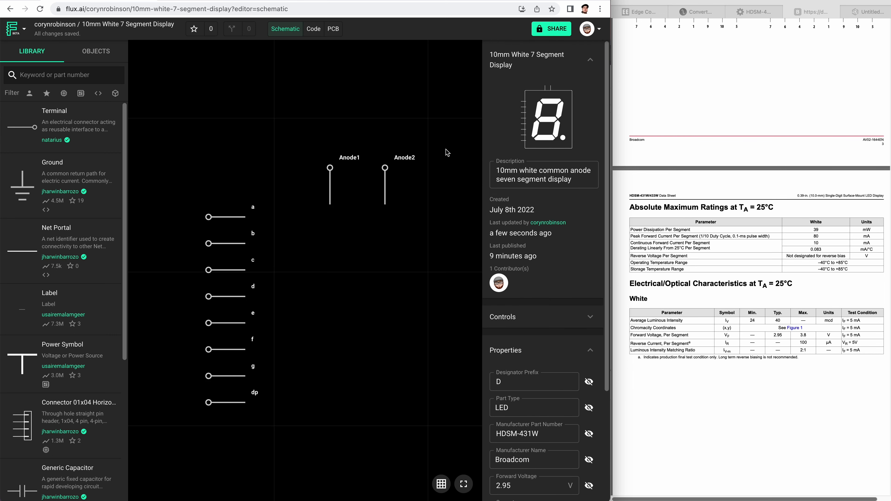
Switch to the PCB layout and add a ruleset named Pads to the 10mm White 7 Segment Display.
click(334, 29)
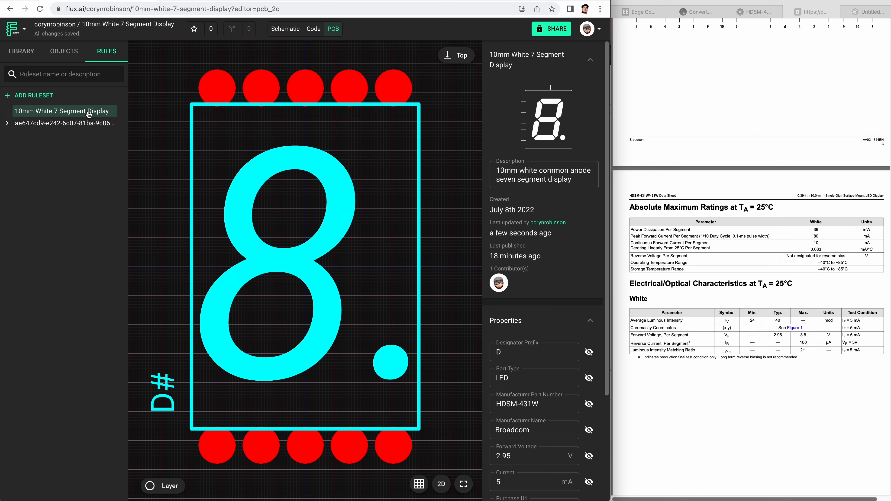
click(37, 95)
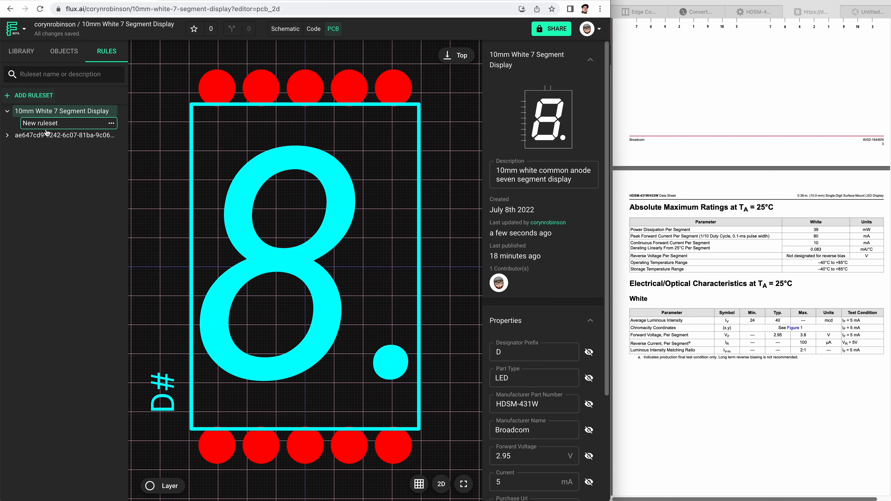
click(51, 123)
drag(562, 88, 471, 85)
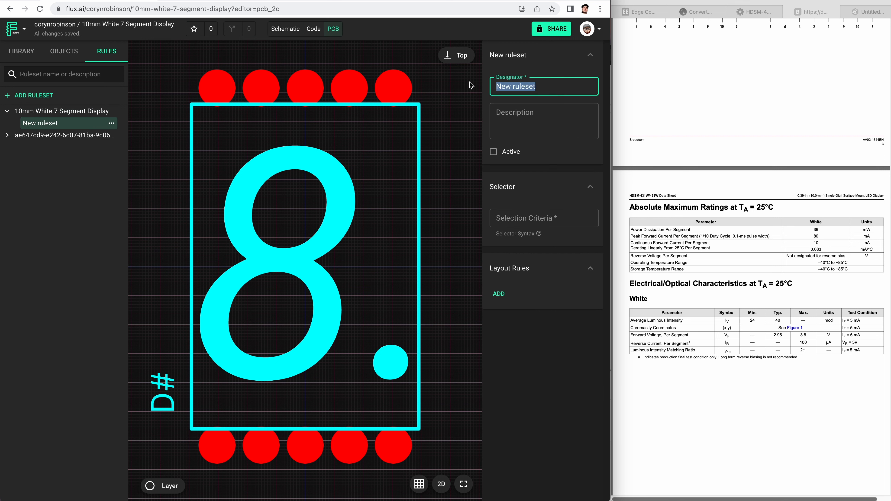
text(P)
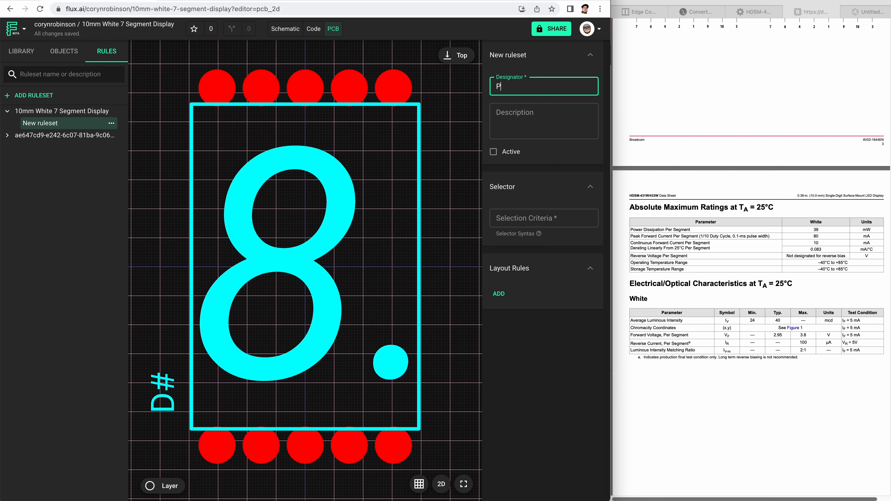
text(ads)
Activate the Pads ruleset and set its selection criteria to pad.
click(512, 152)
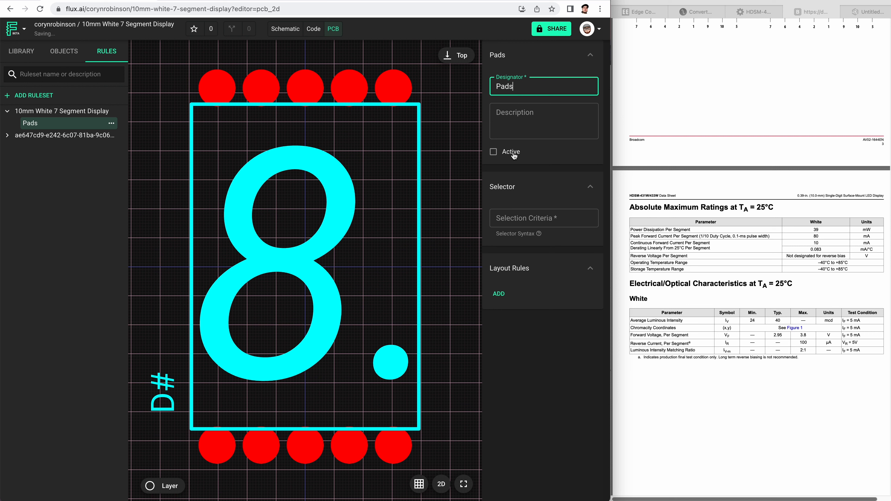
click(532, 219)
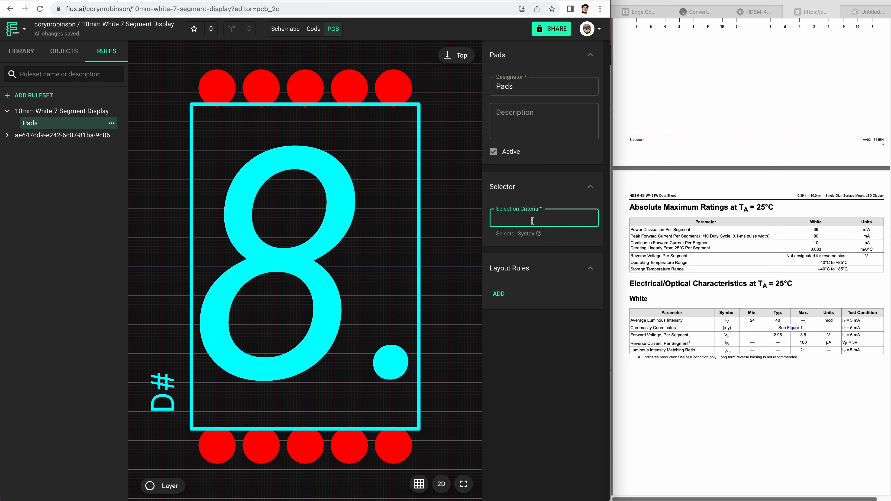
text(pad)
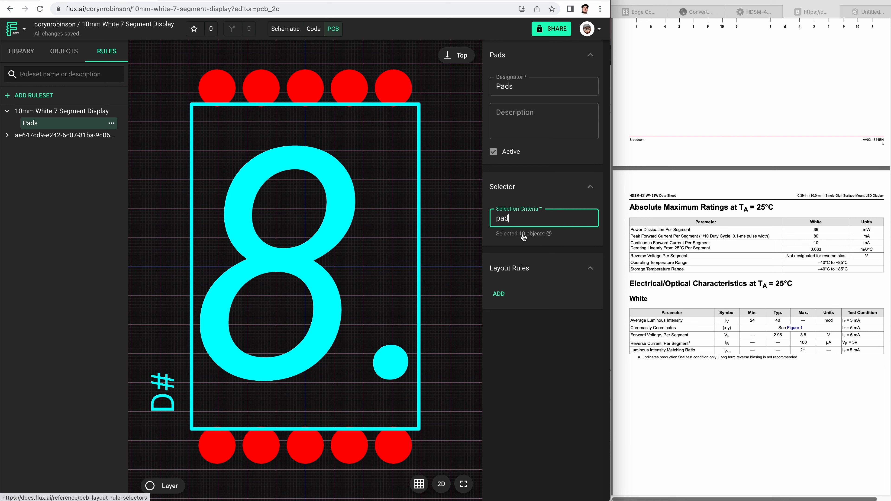
Add a Size layout rule to the Pads ruleset.
click(498, 293)
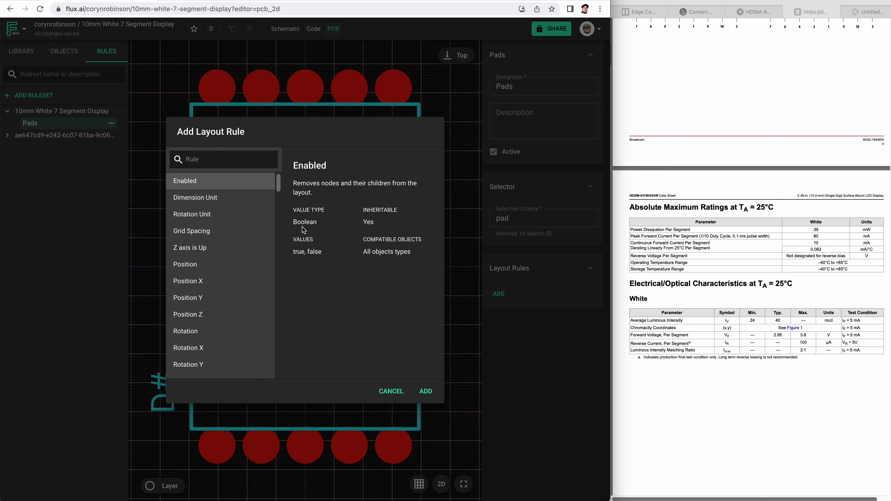
text(siz)
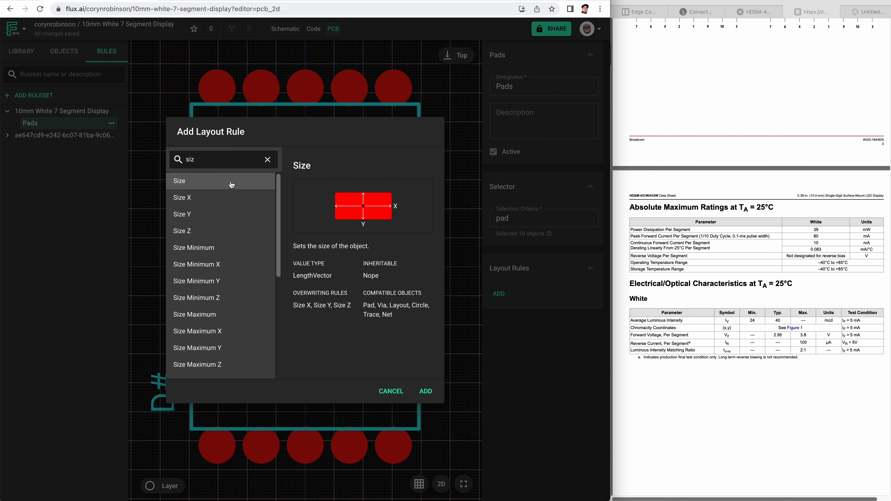
click(231, 185)
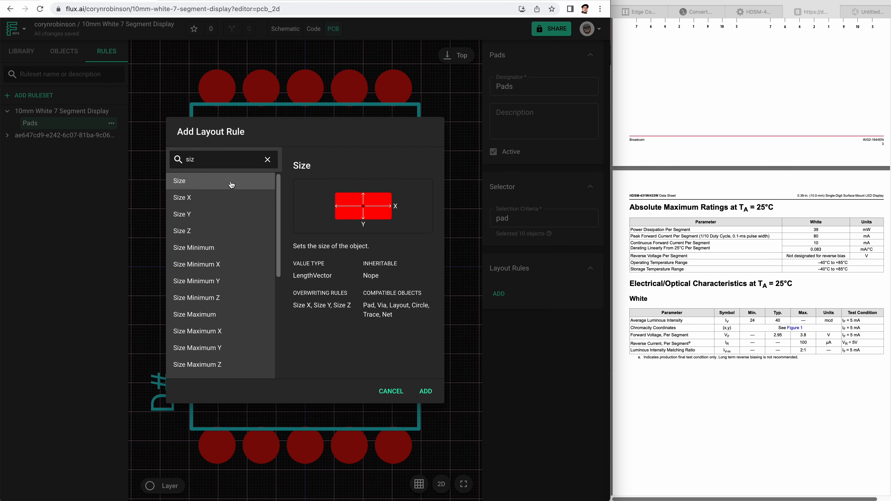
click(426, 392)
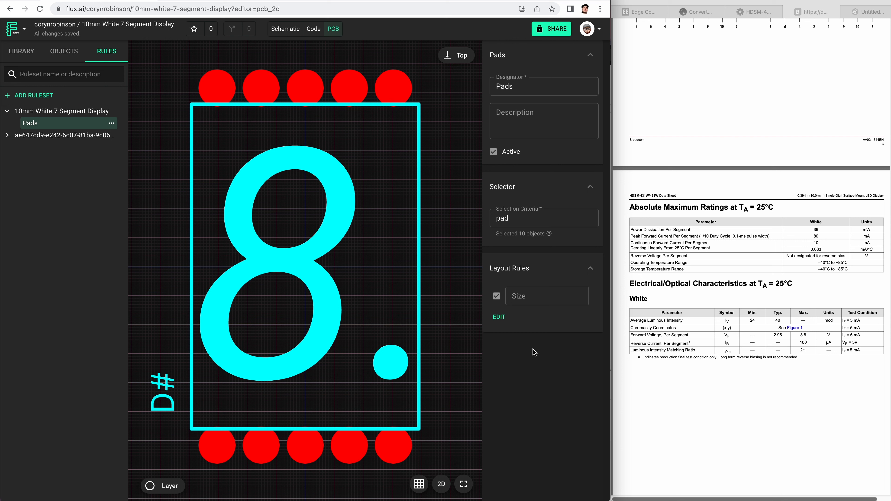
Add a Pad Shape layout rule to the Pads ruleset and finish editing the rule list.
click(498, 316)
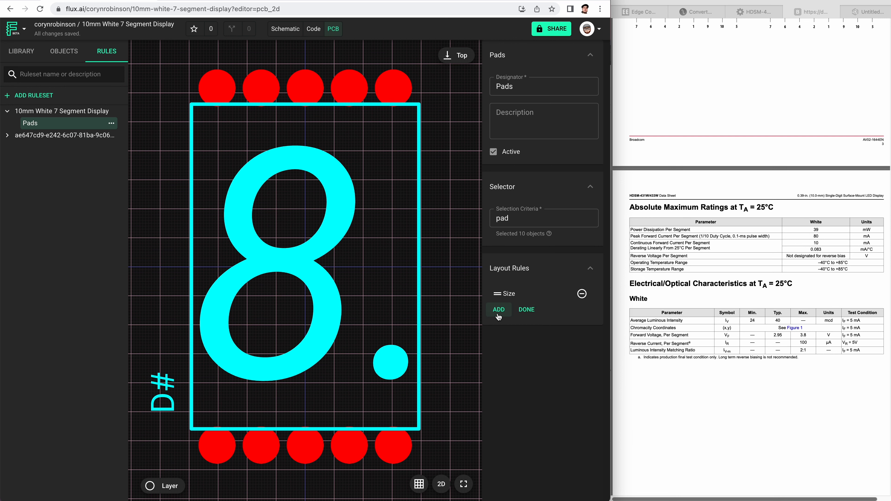
click(499, 309)
text(shap)
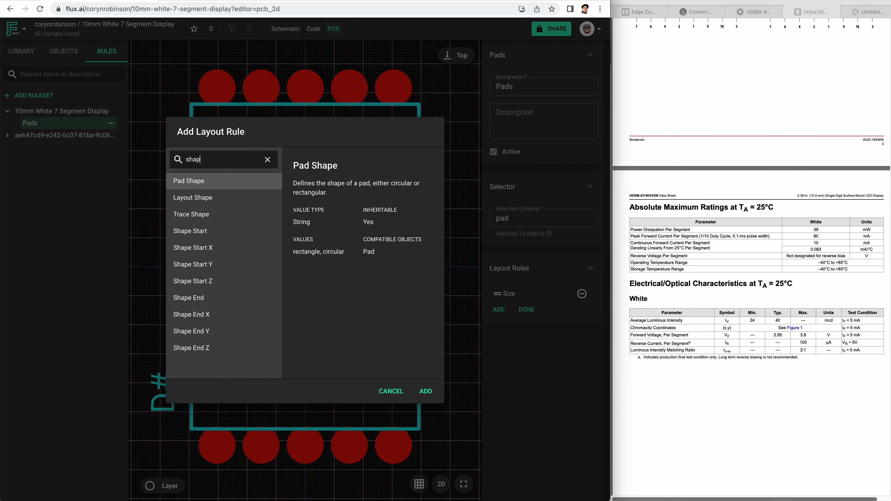
click(271, 186)
click(423, 391)
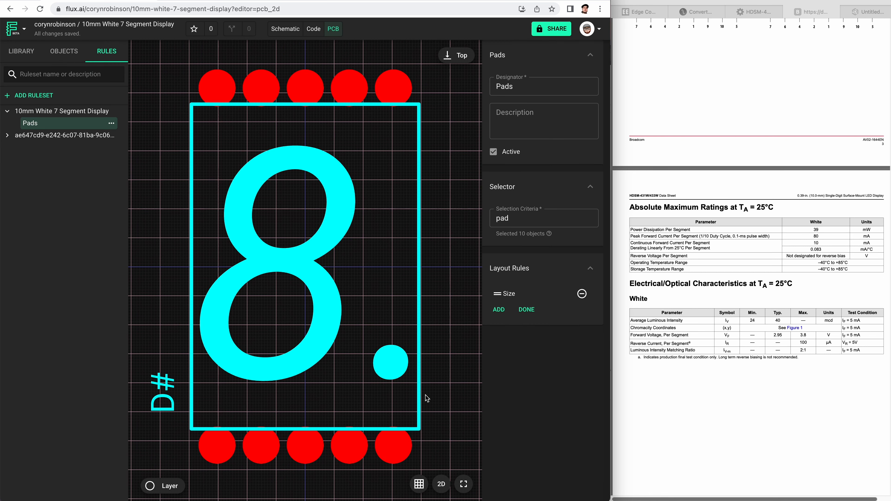
click(529, 332)
Set the Pad Shape rule of the Pads ruleset to rectangle.
click(534, 297)
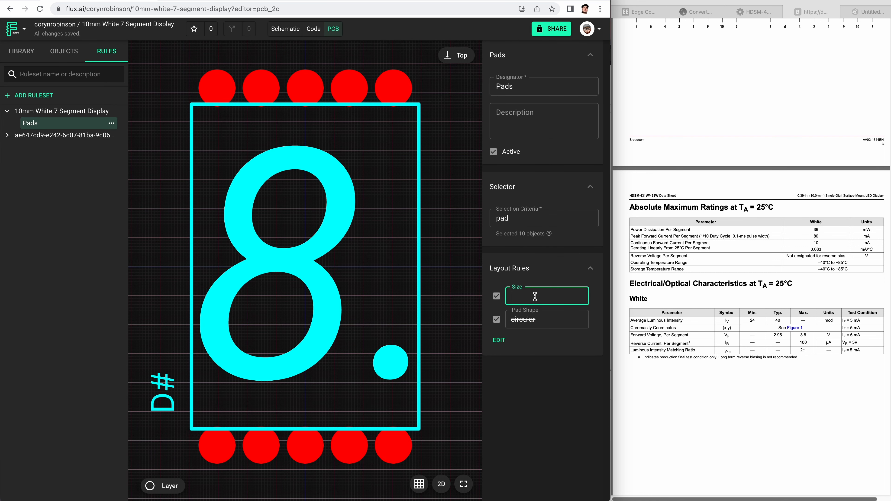
click(536, 320)
click(542, 348)
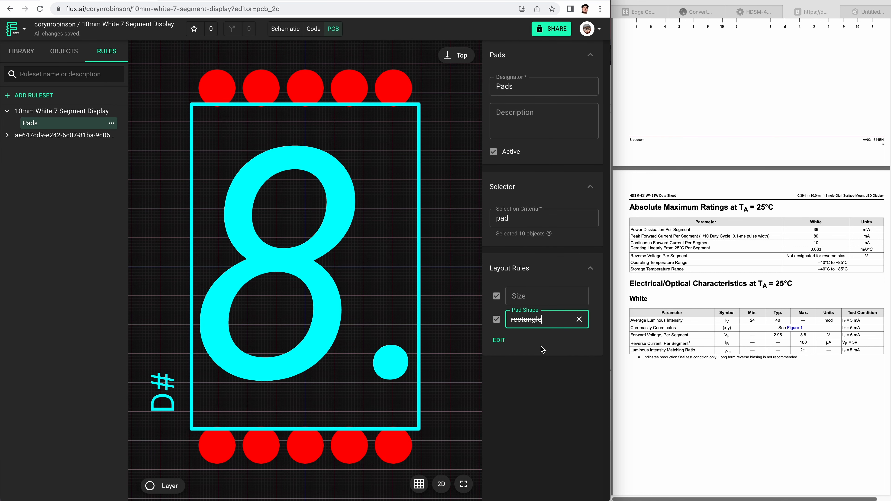
click(538, 395)
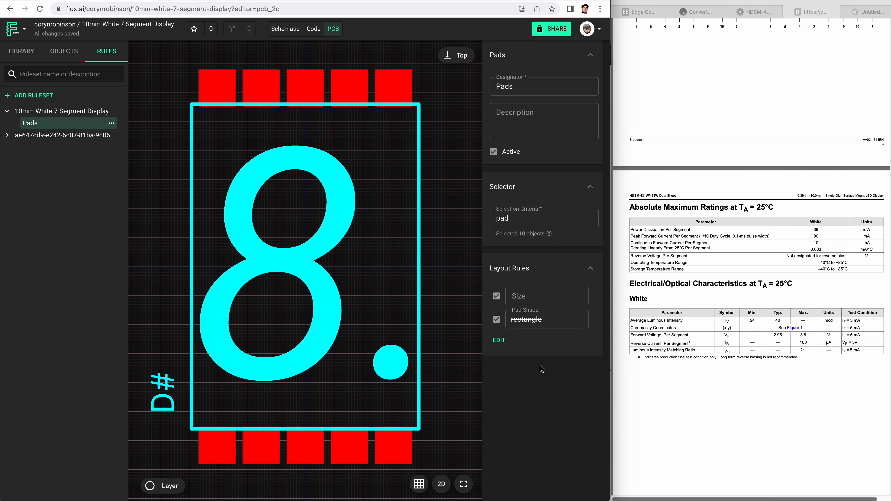
Find the recommended soldering pattern in the datasheet and set the Pads ruleset's Size rule to its pad dimensions, 1.4 2.6.
click(539, 295)
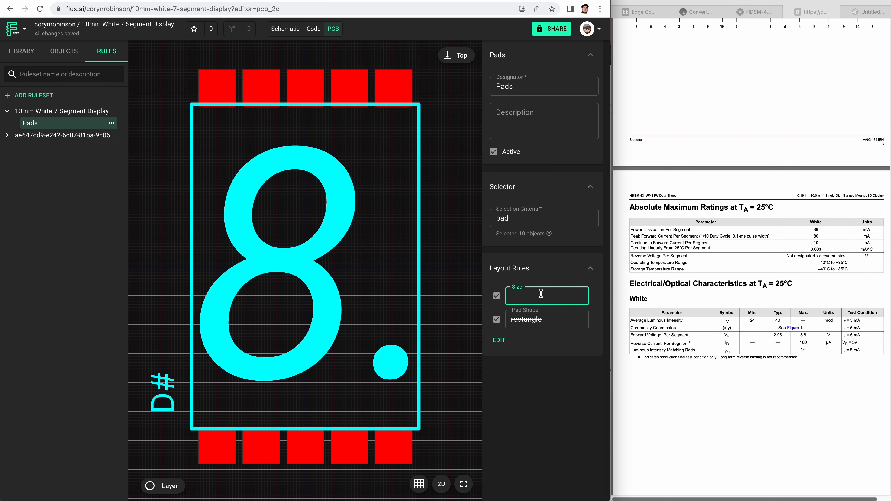
scroll(678, 368, up, 5)
scroll(675, 370, up, 18)
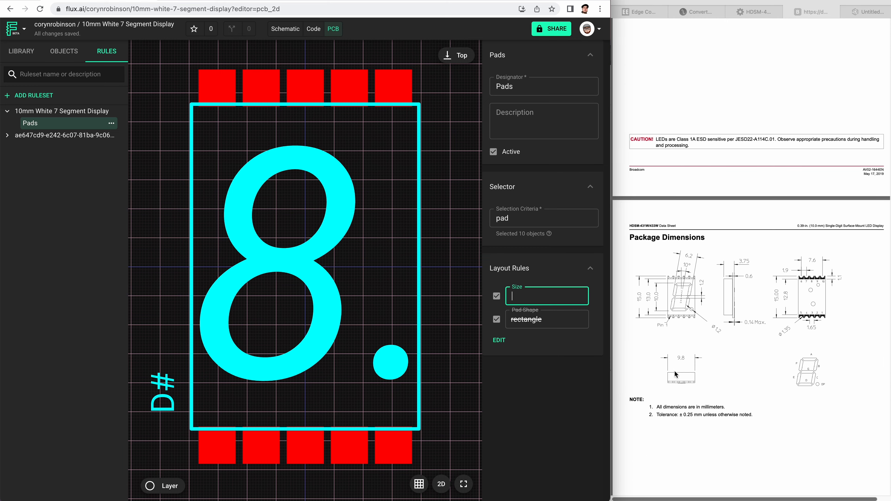
scroll(674, 371, down, 20)
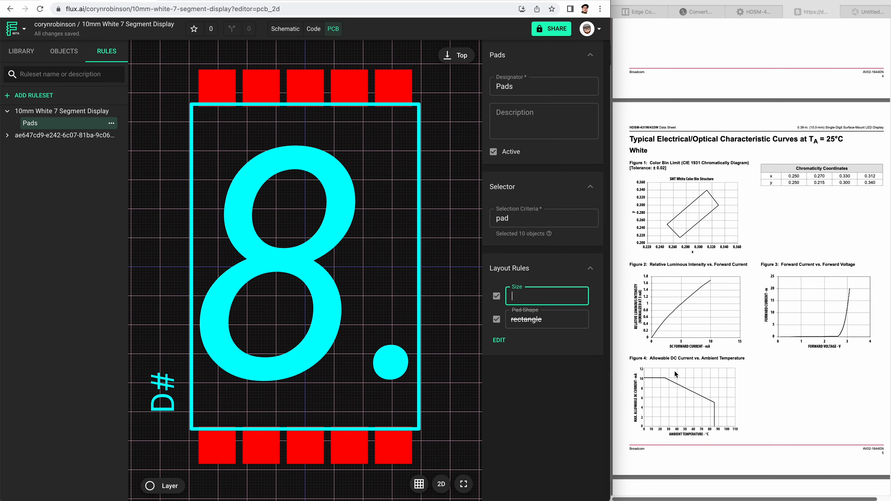
scroll(674, 370, down, 8)
scroll(674, 370, up, 7)
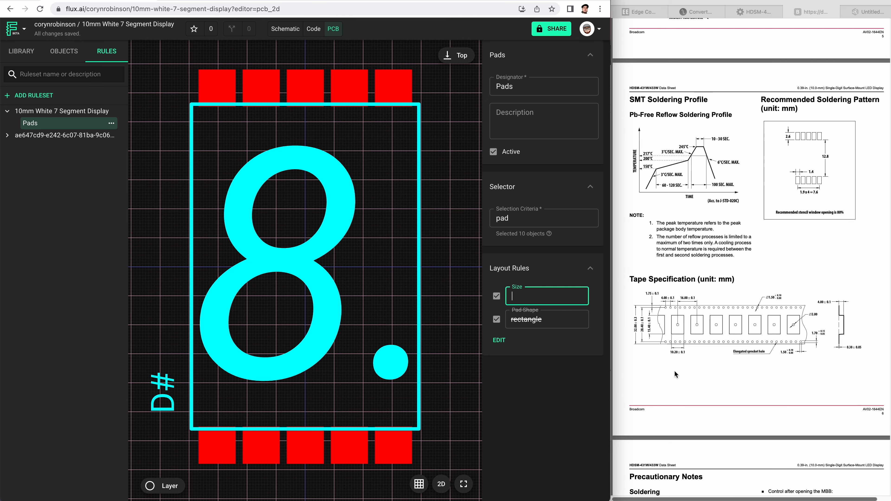
scroll(674, 371, up, 3)
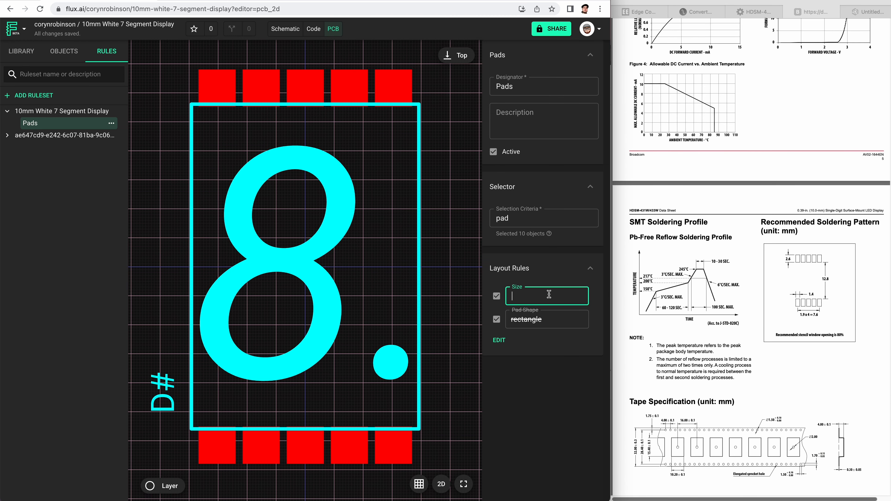
text(1.4)
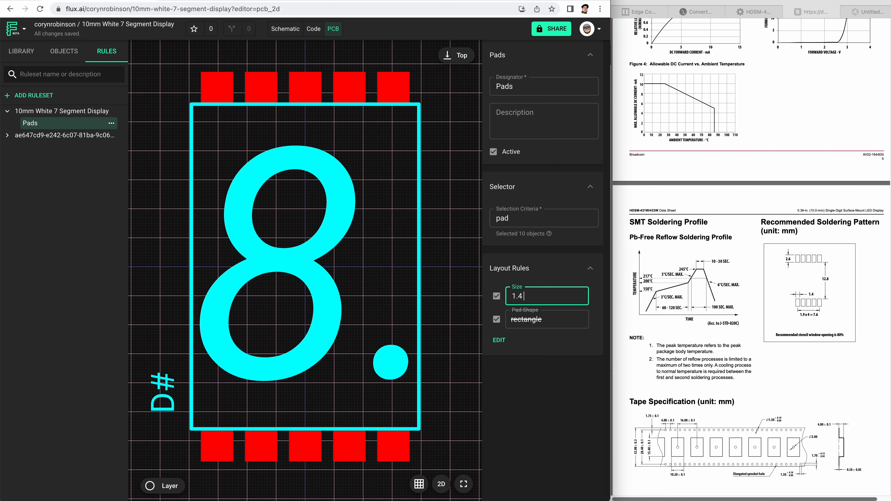
text( 2.6)
click(560, 382)
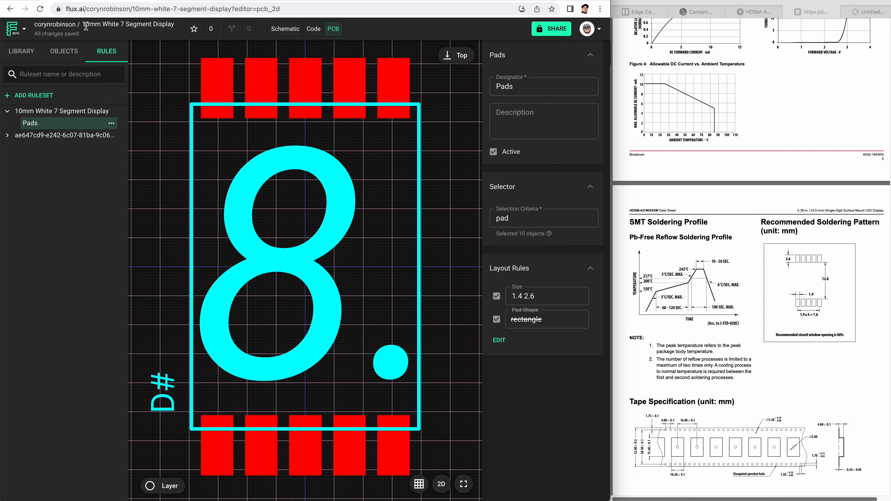
Publish the changes to the 10mm White 7 Segment Display part without adding notes.
click(17, 31)
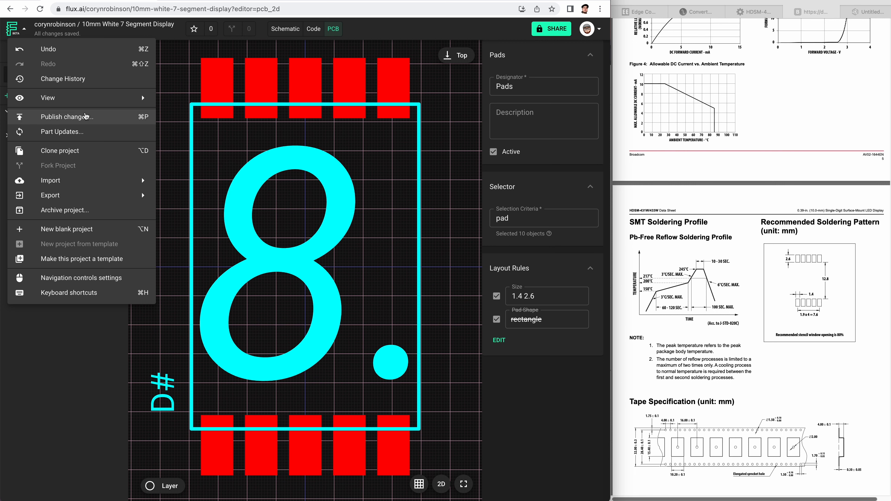
click(85, 116)
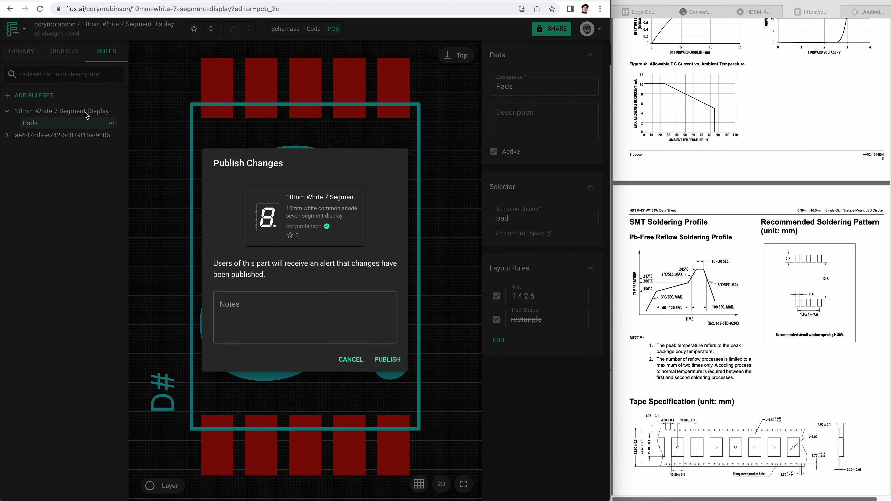
click(385, 359)
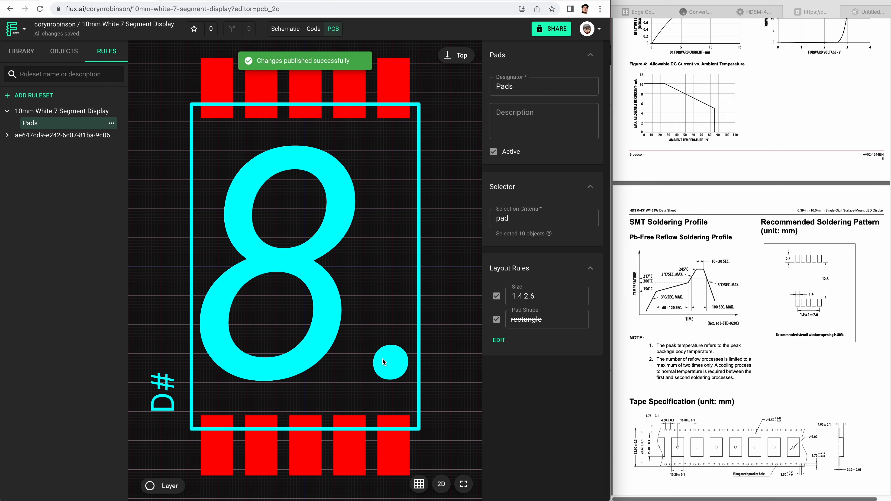